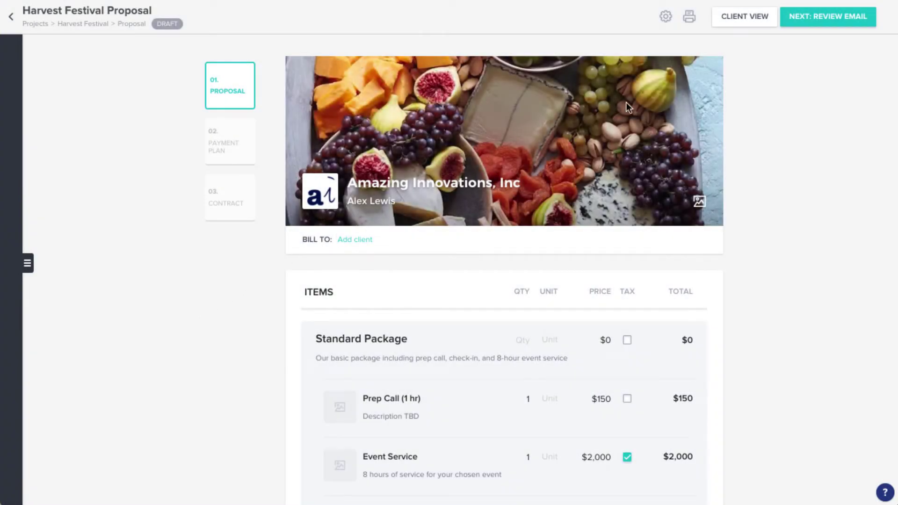
# Step: Preview the proposal as the client will see it, then return to editing
pyautogui.click(732, 23)
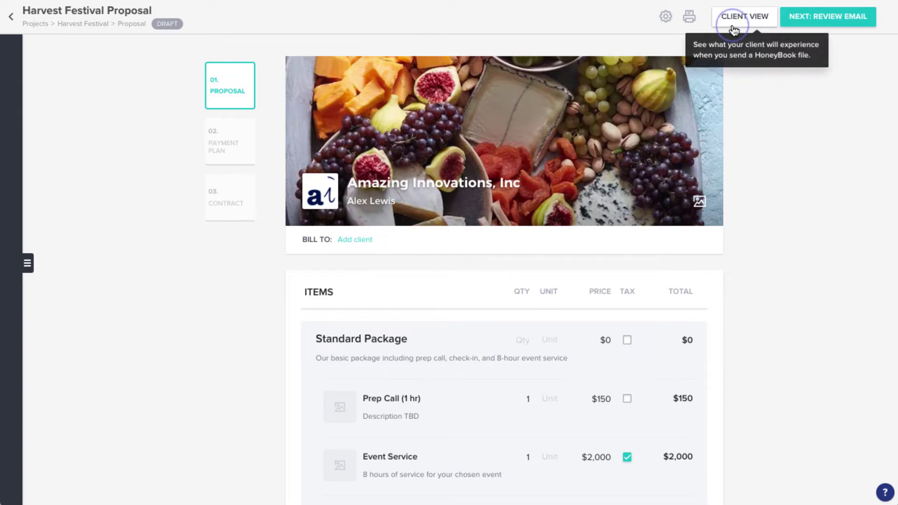
pyautogui.scroll(-4, 732, 24)
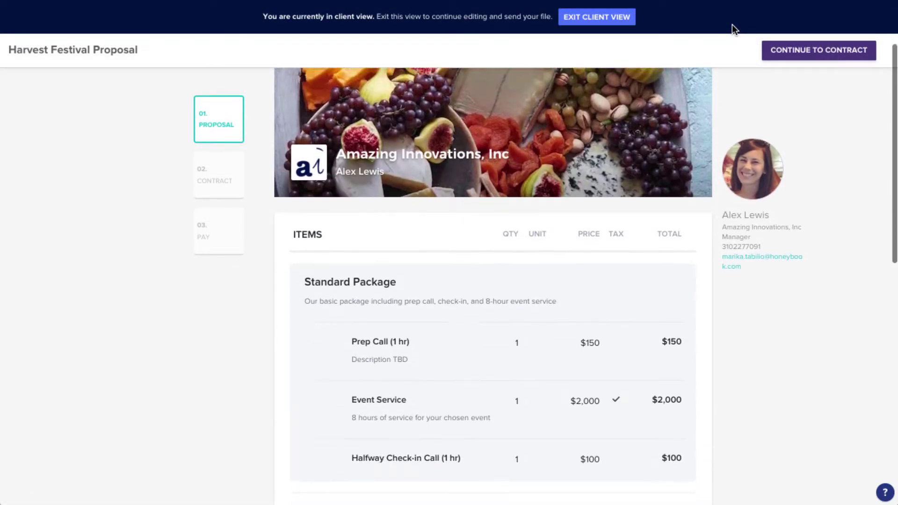
pyautogui.scroll(-6, 731, 24)
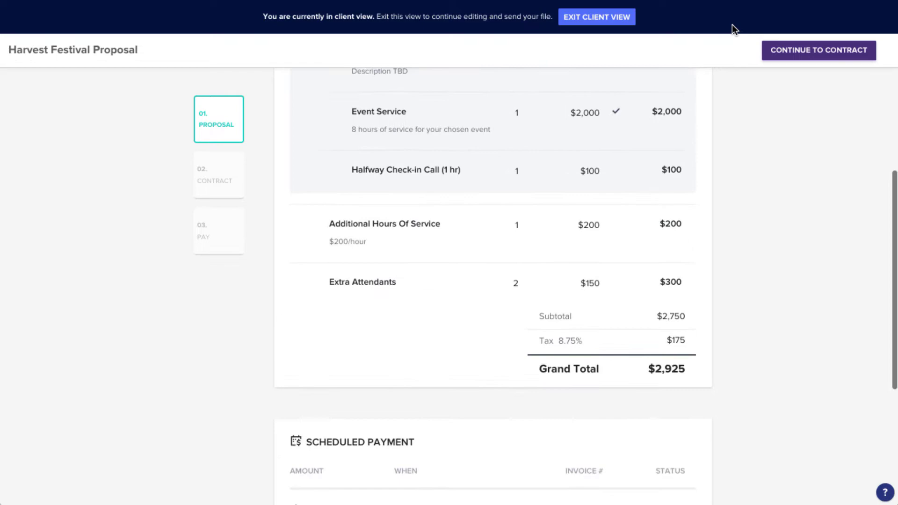
pyautogui.scroll(6, 731, 24)
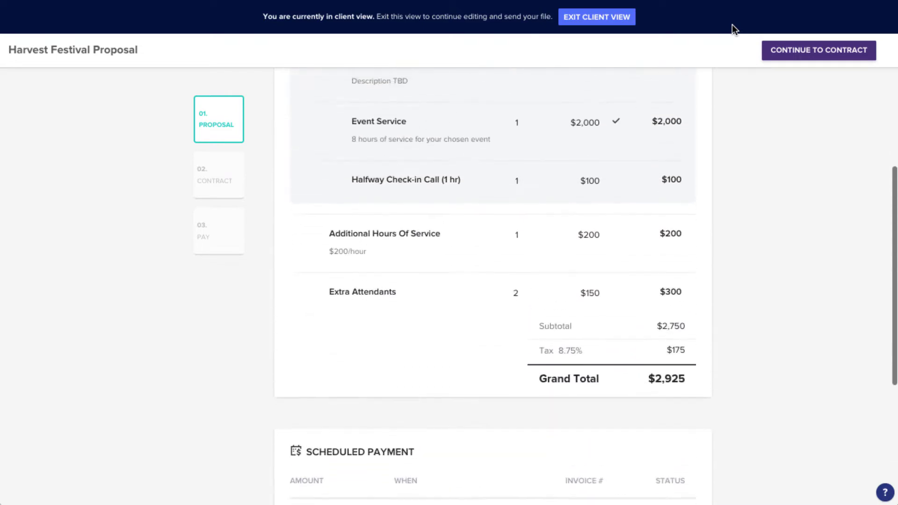
pyautogui.scroll(4, 731, 24)
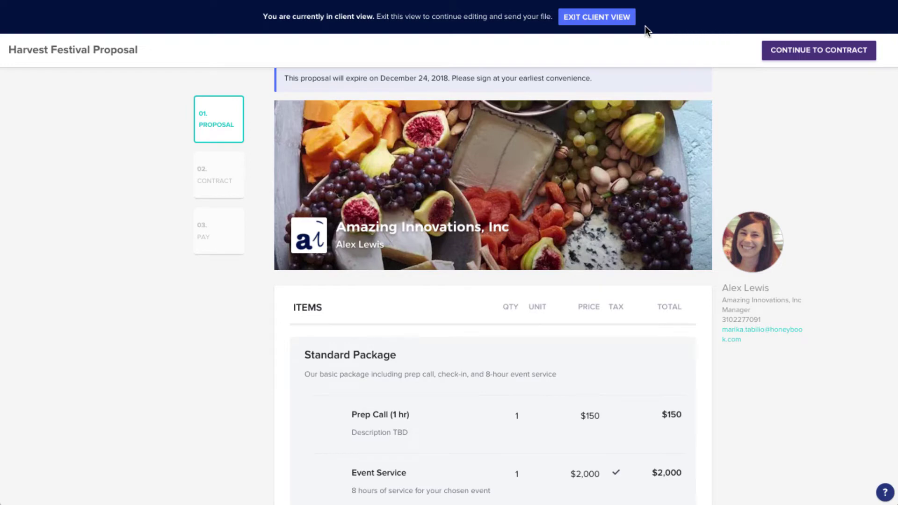
pyautogui.click(618, 28)
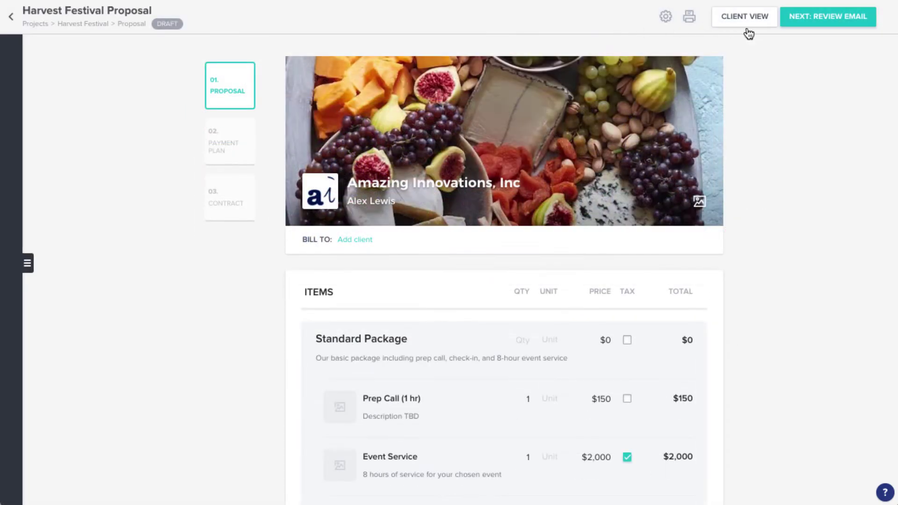
# Step: Add a blank line after the greeting in the proposal email and send it
pyautogui.click(793, 23)
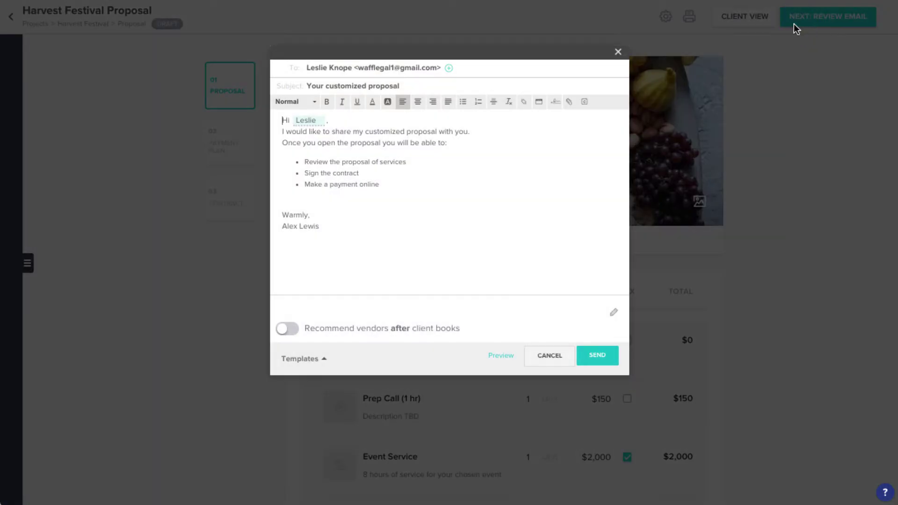
pyautogui.click(437, 120)
pyautogui.press('Return')
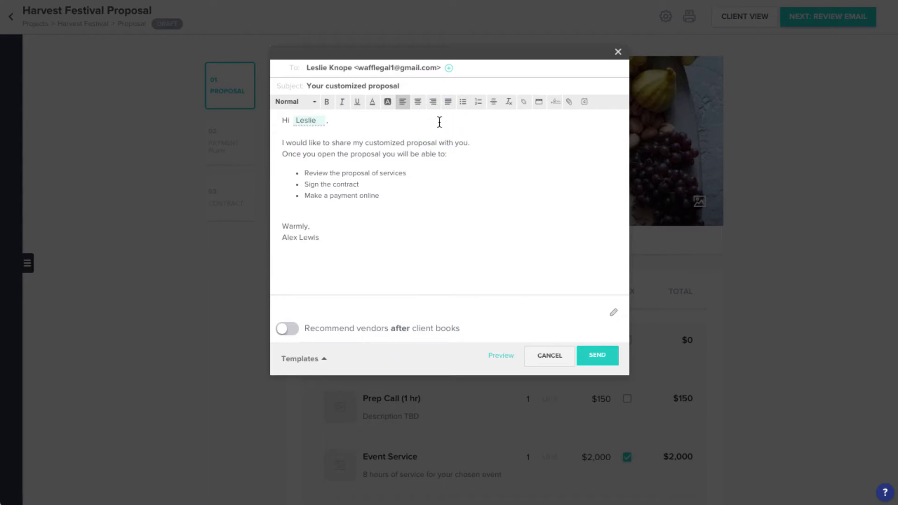
pyautogui.click(582, 359)
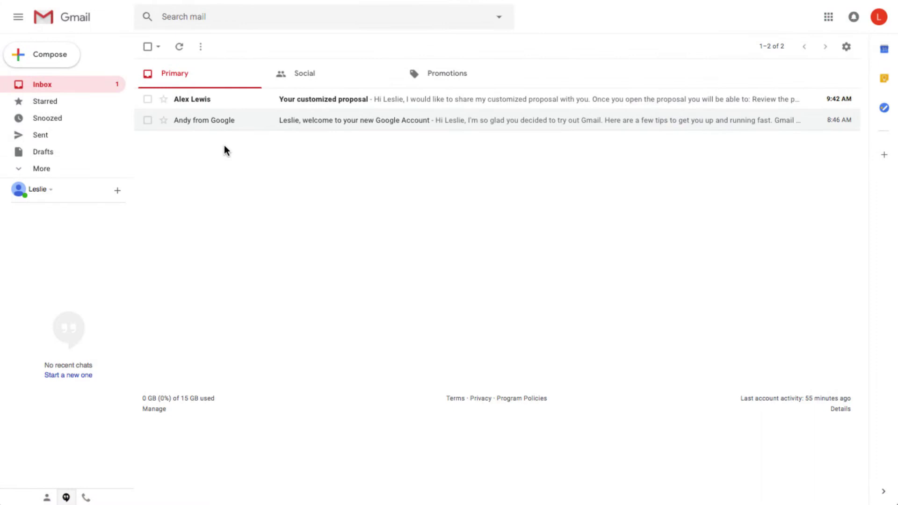
# Step: Open the 'Your customized proposal' email and go through to the Harvest Festival Proposal
pyautogui.click(227, 107)
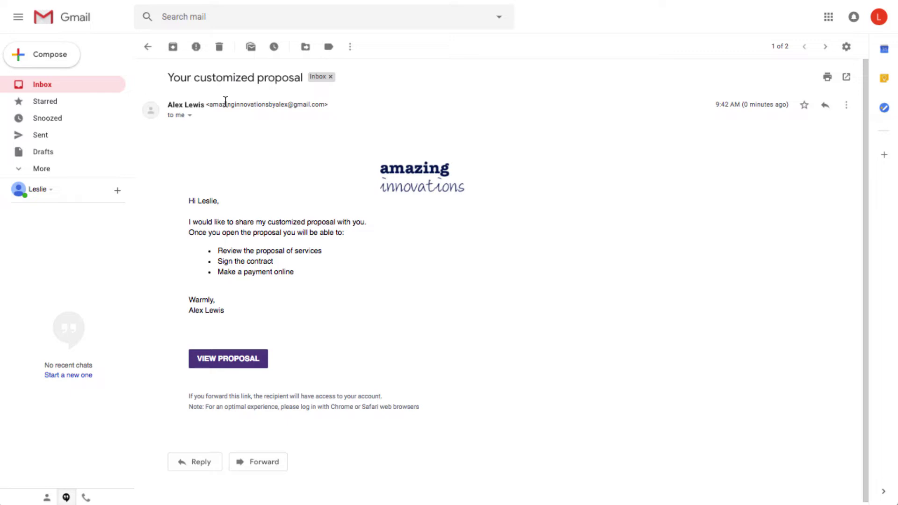
pyautogui.click(239, 365)
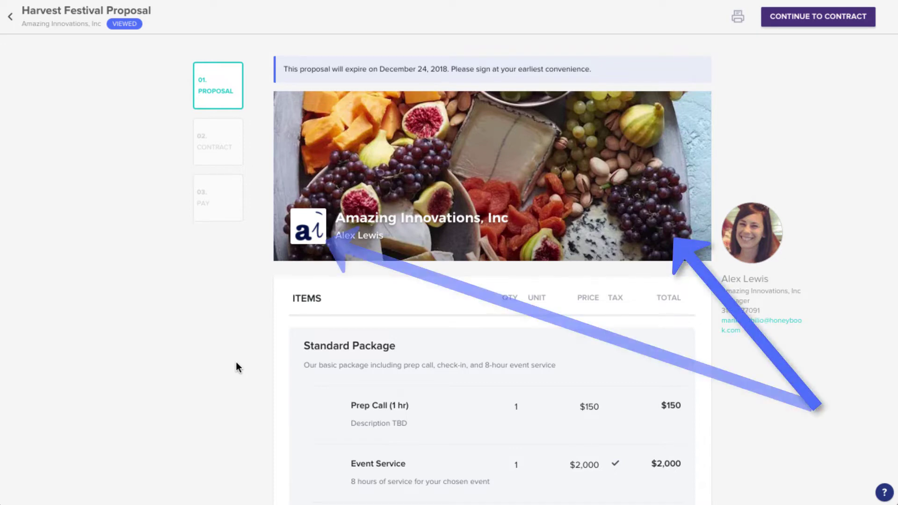
pyautogui.scroll(-3, 236, 367)
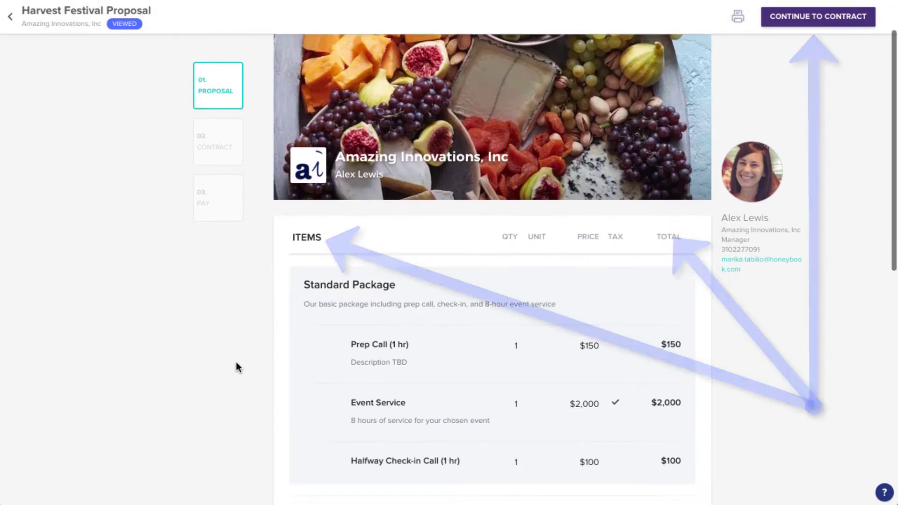
pyautogui.scroll(-2, 236, 361)
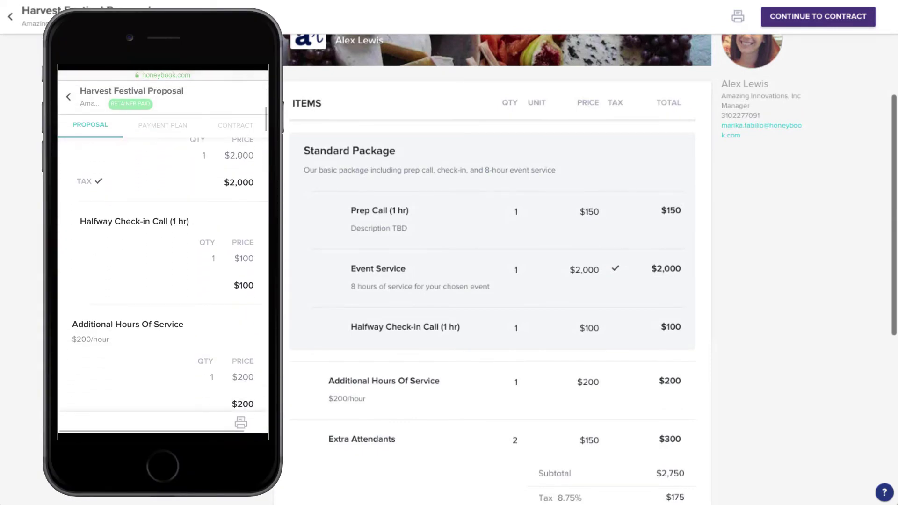
pyautogui.scroll(-1, 237, 363)
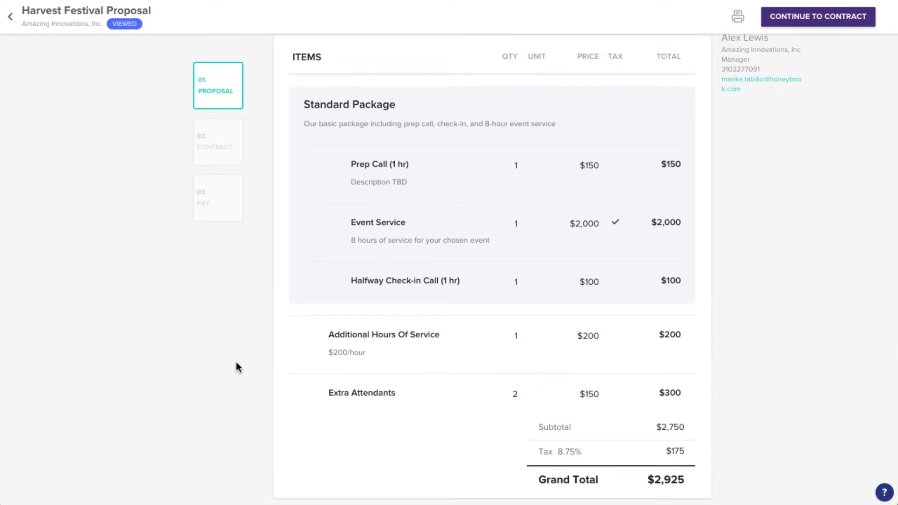
pyautogui.scroll(-5, 237, 363)
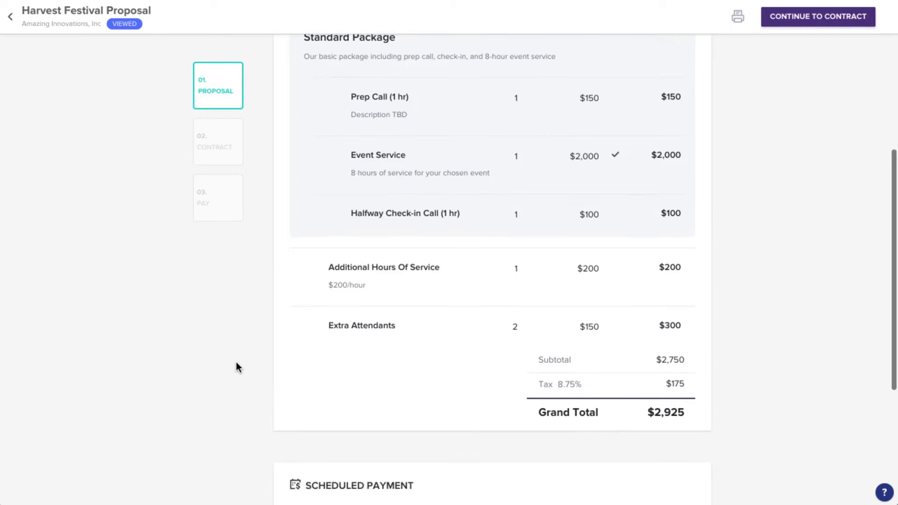
pyautogui.scroll(-1, 237, 364)
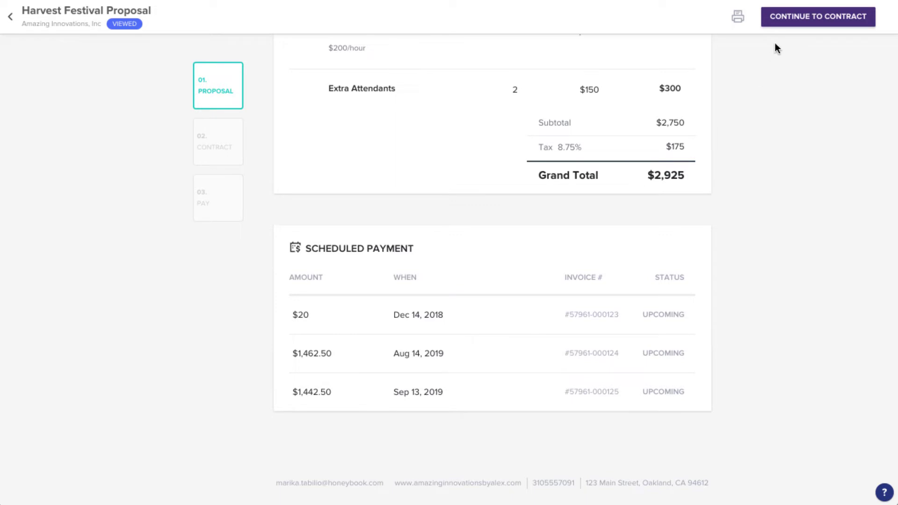
# Step: Move to the service contract and enter the client's street address and phone number
pyautogui.click(778, 28)
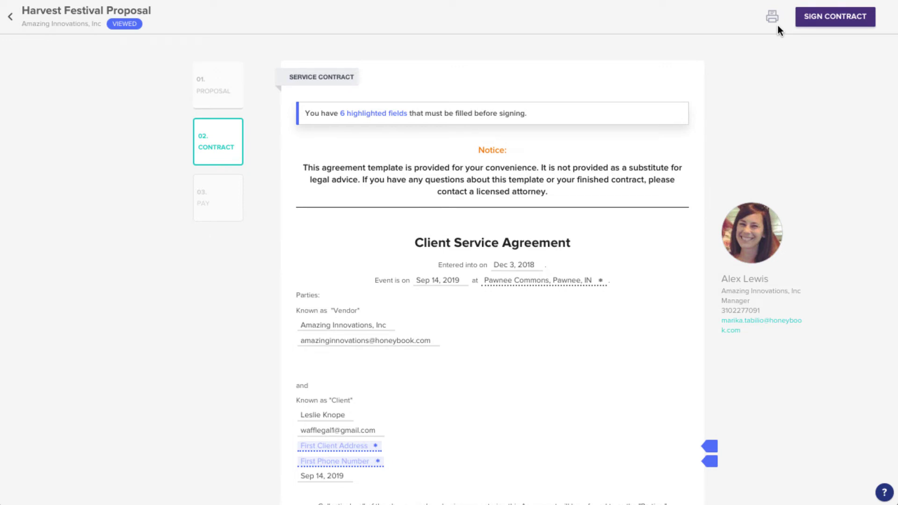
pyautogui.click(367, 450)
pyautogui.write('123 Main Street, Pawnee, IN')
pyautogui.press('Tab')
pyautogui.write('(555) 555-5555')
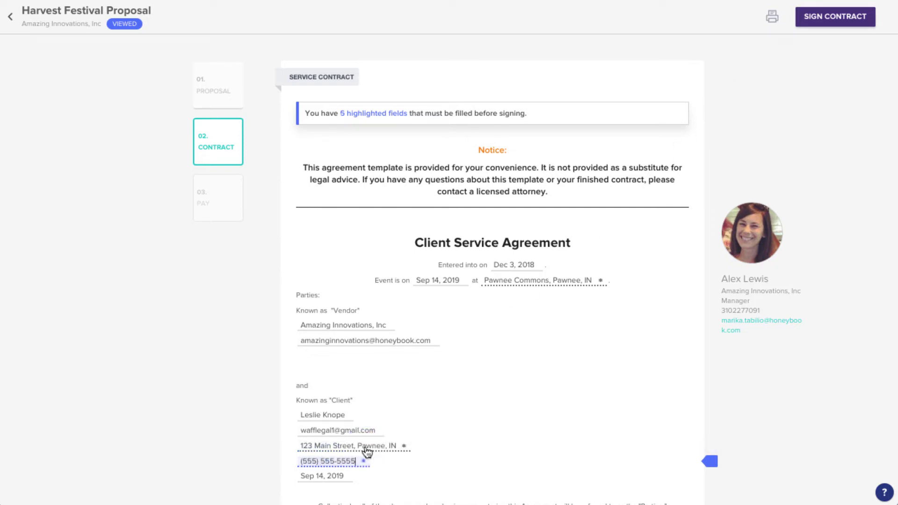
pyautogui.scroll(-3, 366, 447)
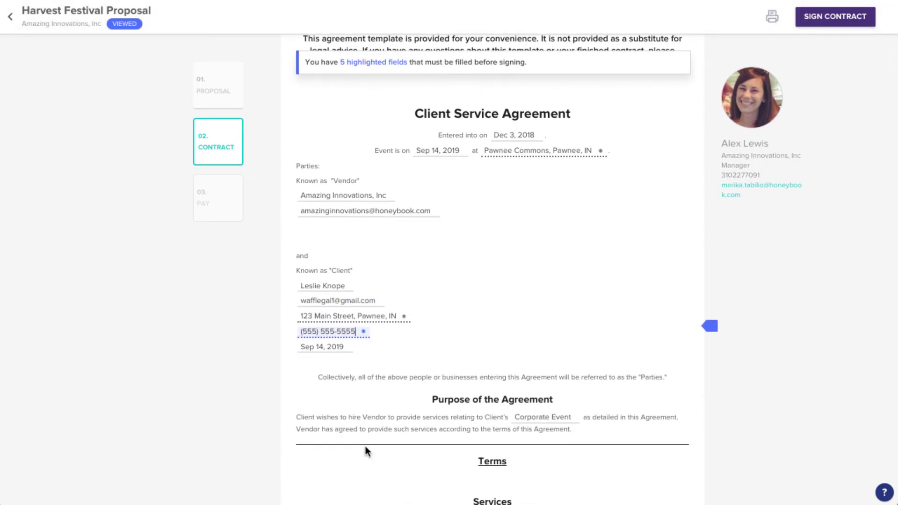
pyautogui.click(366, 447)
# Step: Enter the client's initials in the contract's Client Initials field
pyautogui.scroll(-3, 366, 446)
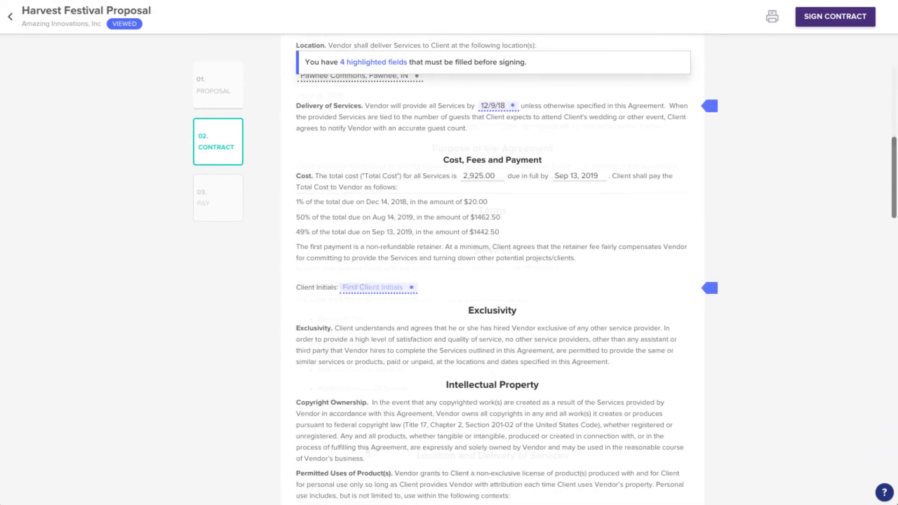
pyautogui.click(393, 289)
pyautogui.write('LK')
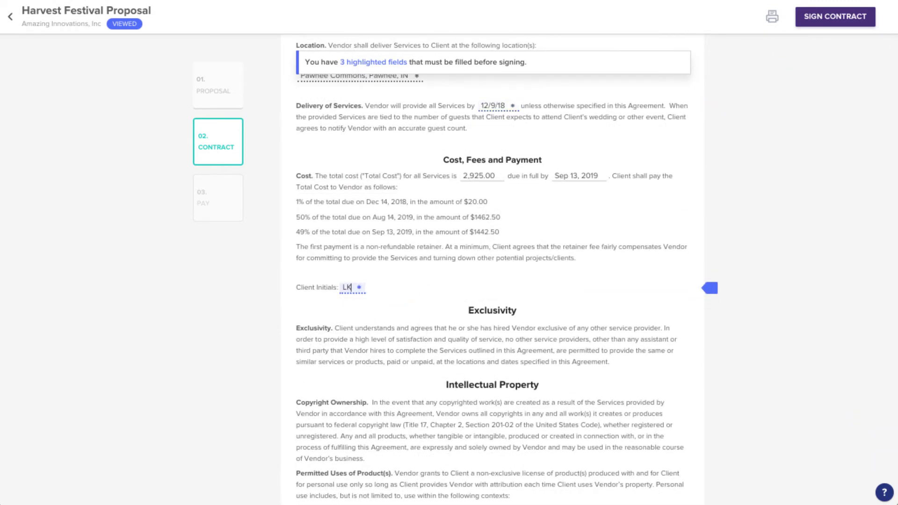
pyautogui.scroll(-5, 464, 179)
pyautogui.scroll(-20, 464, 183)
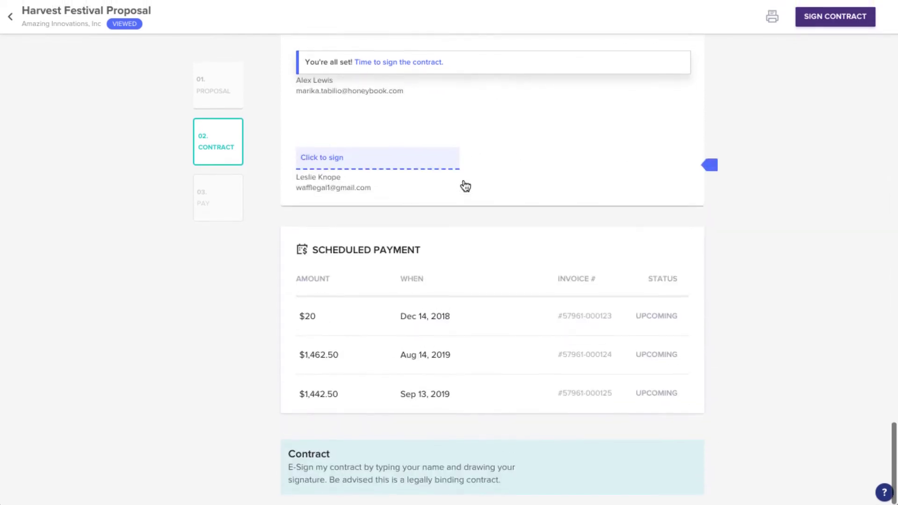
# Step: Sign the contract with the typed signature, after briefly trying a drawn one
pyautogui.click(431, 161)
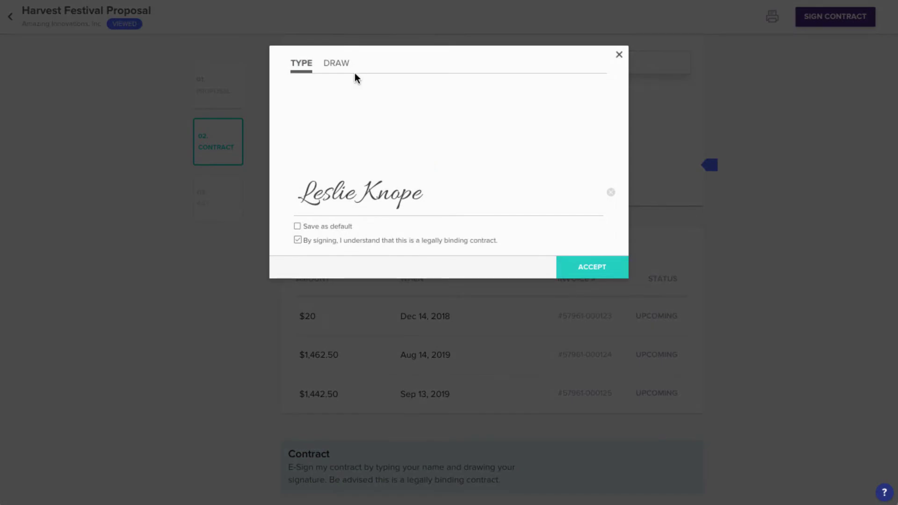
pyautogui.click(341, 66)
pyautogui.moveTo(306, 156); pyautogui.dragTo(376, 177)
pyautogui.click(304, 67)
pyautogui.click(568, 269)
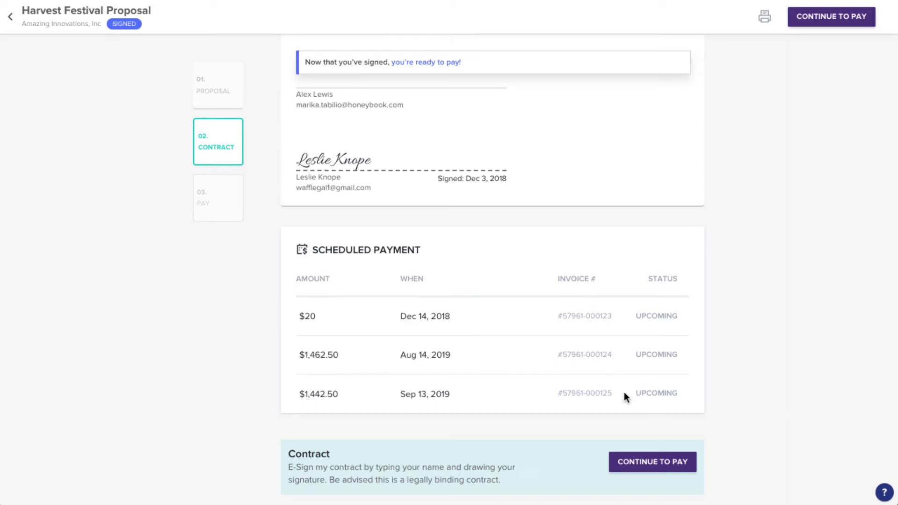
# Step: Pay the $20 retainer by credit card, after briefly trying the bank transfer option
pyautogui.click(665, 469)
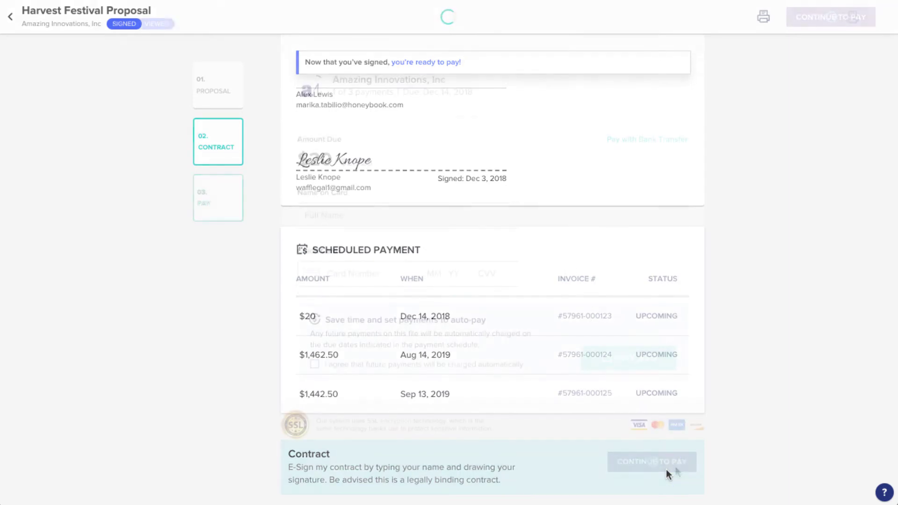
pyautogui.click(613, 141)
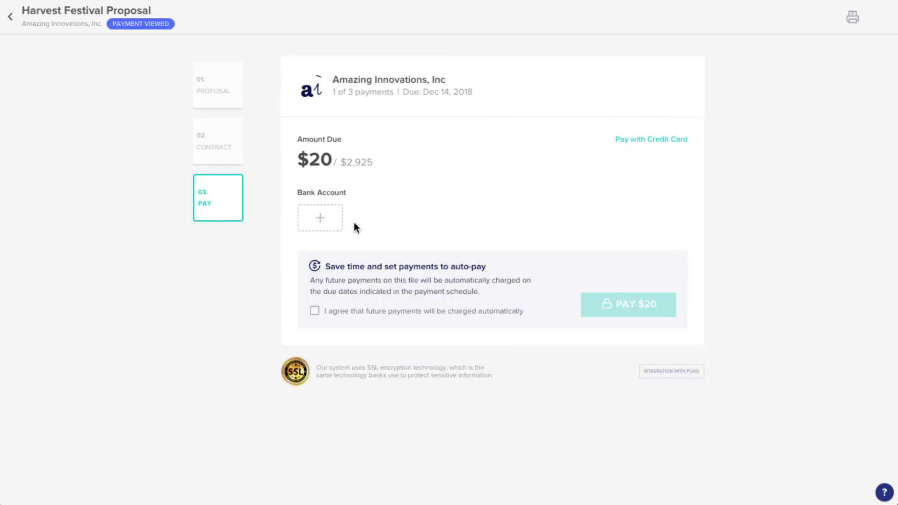
pyautogui.click(320, 217)
pyautogui.write('Citize')
pyautogui.click(621, 150)
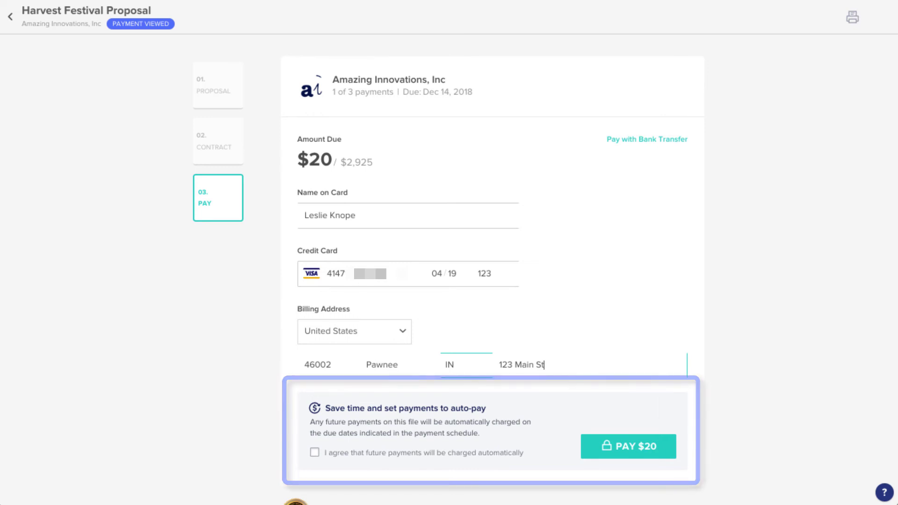
pyautogui.click(589, 451)
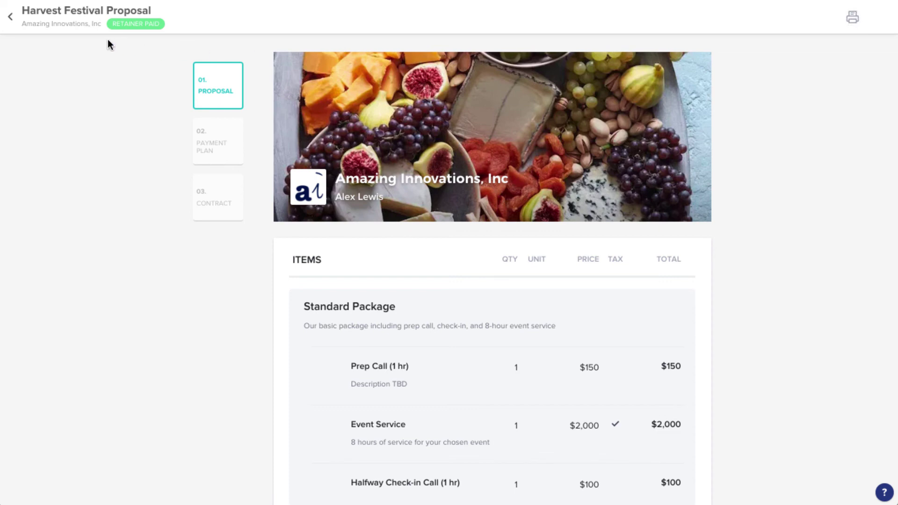
# Step: Return to the Harvest Festival project page and view its Activity, Files and Payments tabs
pyautogui.click(10, 17)
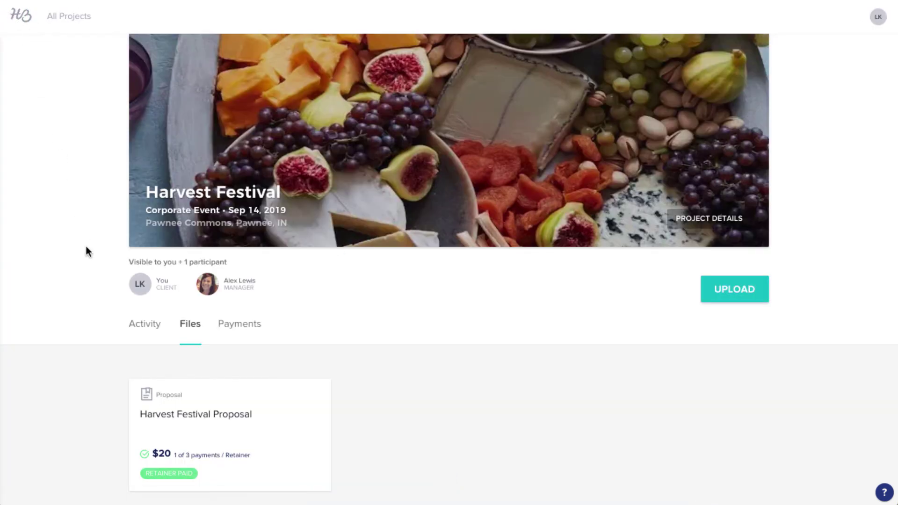
pyautogui.click(134, 328)
pyautogui.scroll(-5, 133, 332)
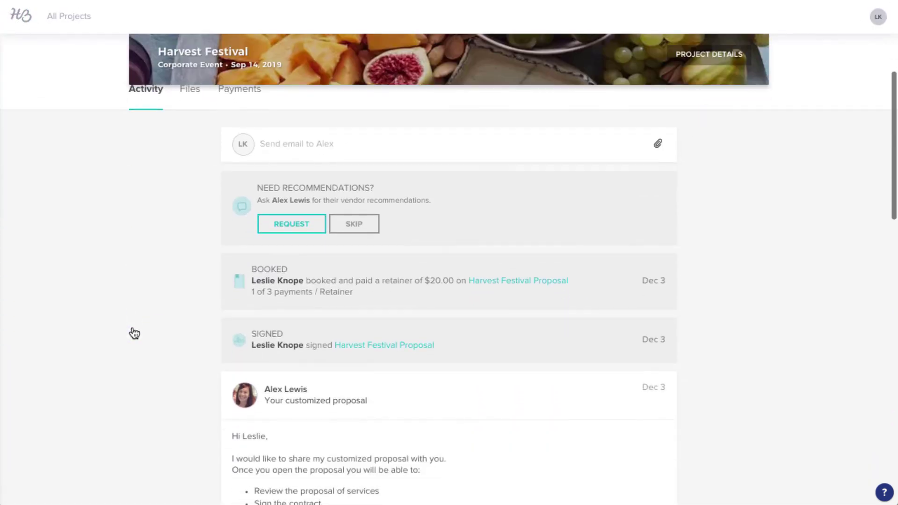
pyautogui.scroll(3, 133, 330)
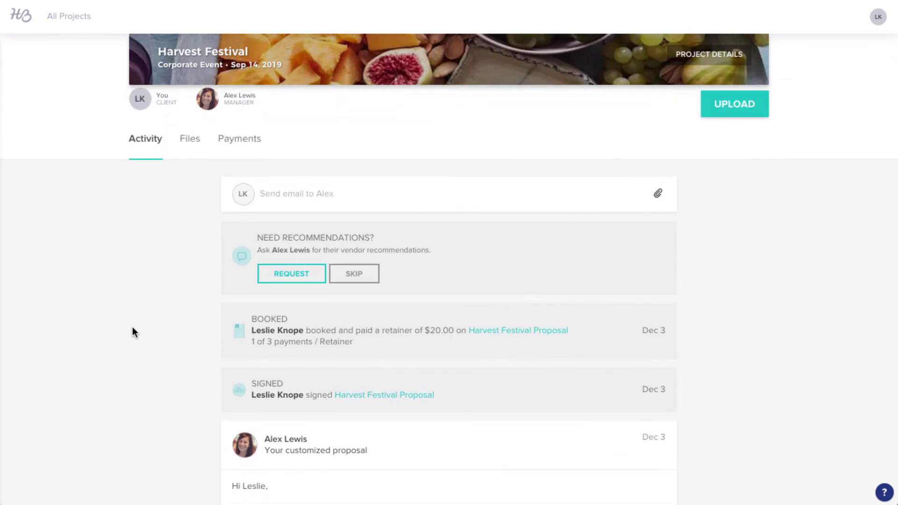
pyautogui.click(195, 150)
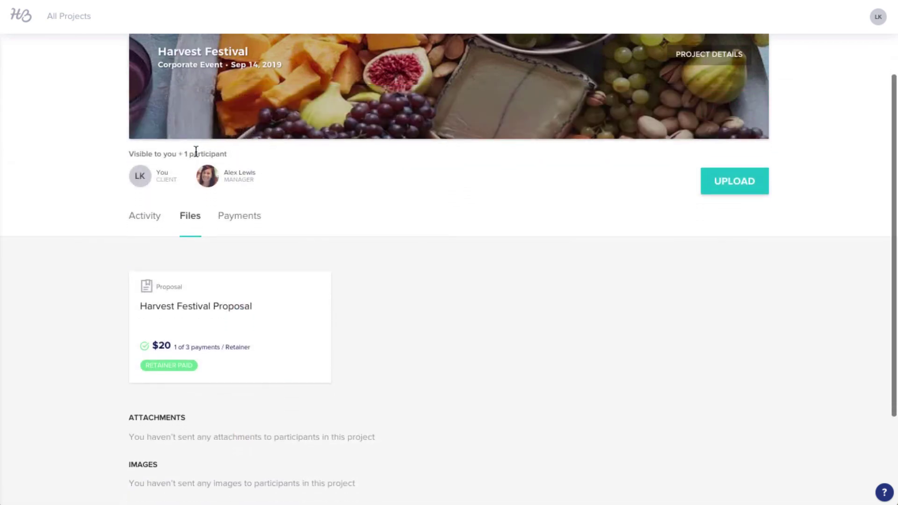
pyautogui.click(232, 173)
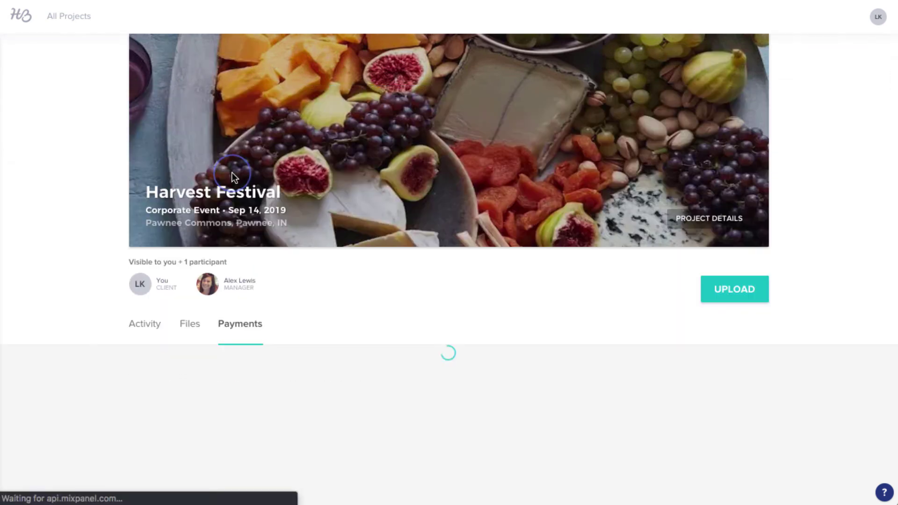
pyautogui.scroll(-3, 232, 173)
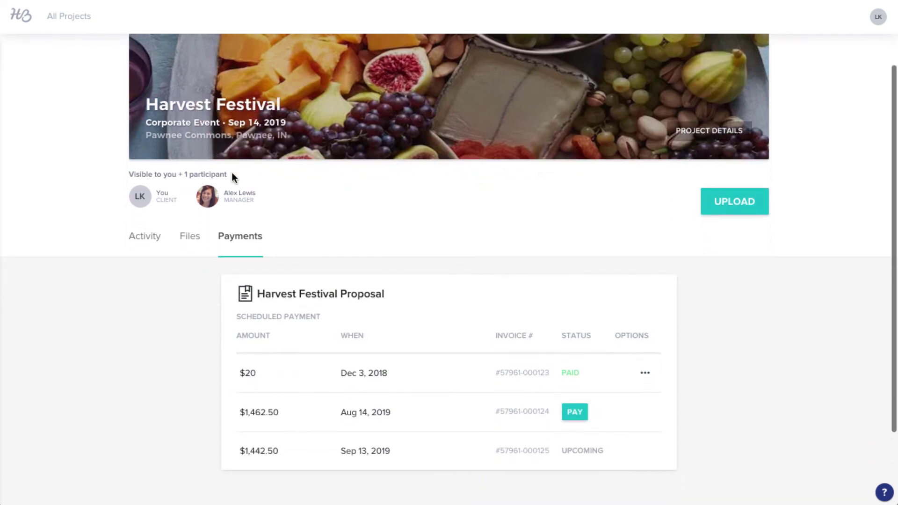